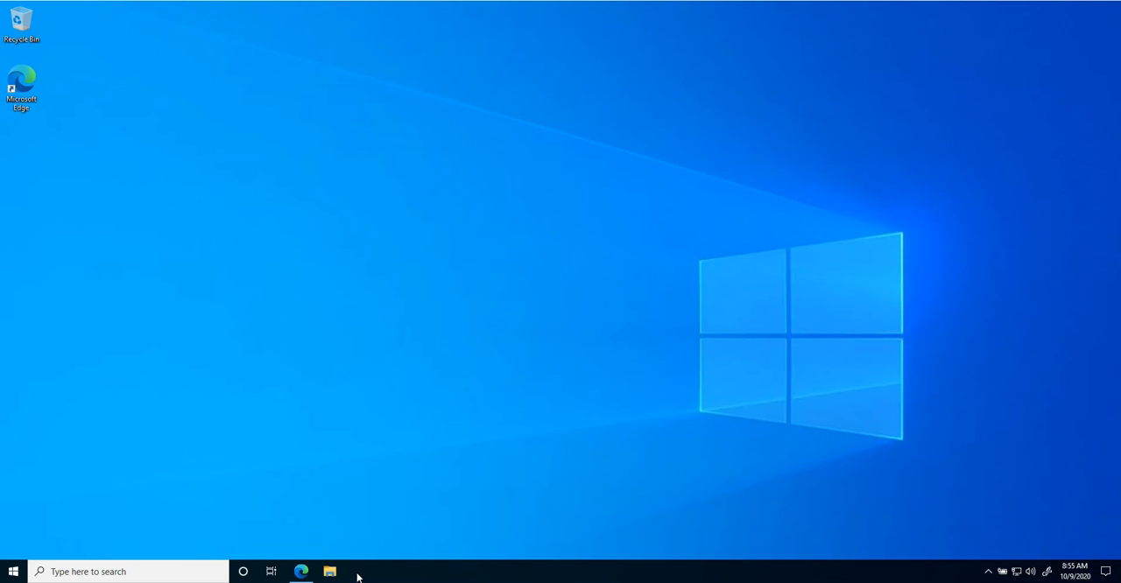
- Switch to Edge, download the MYKI desktop app through the MYKI invitation email, and run the MYKI-latest.exe installer
left_click(301, 571)
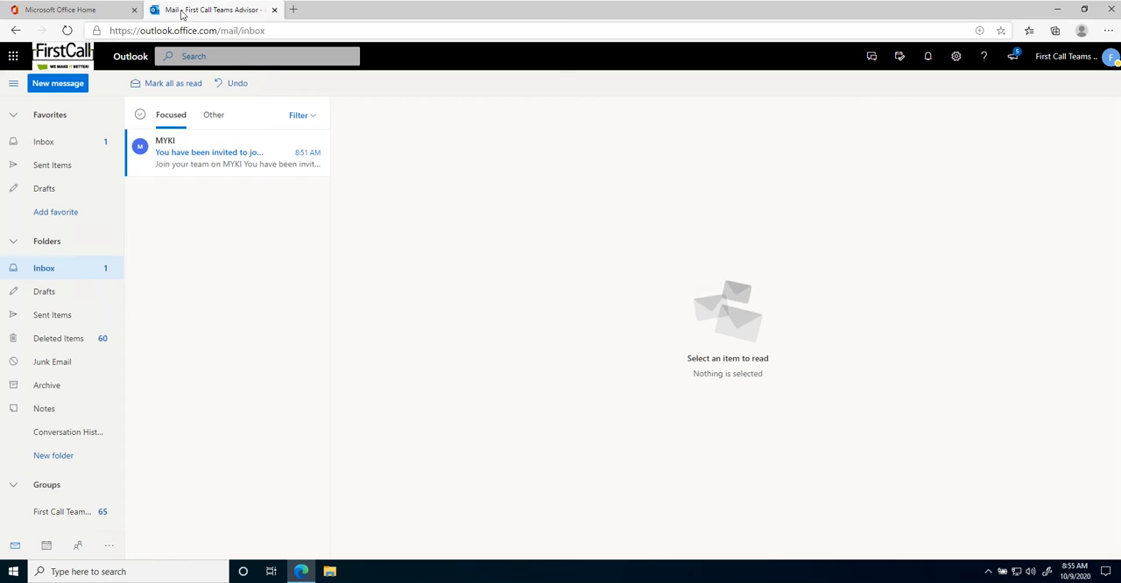
left_click(207, 154)
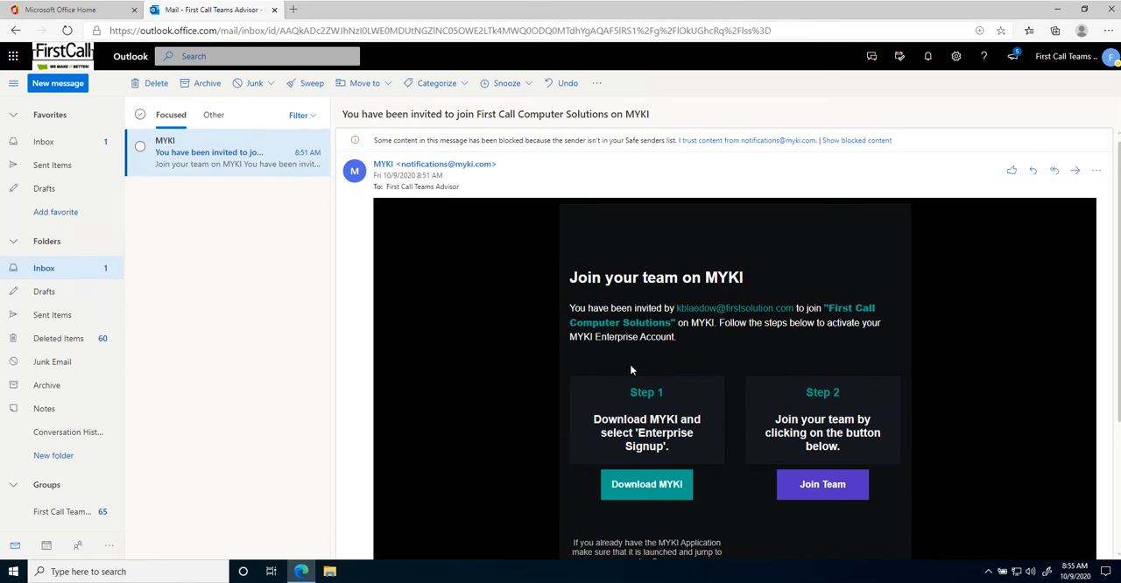
left_click(639, 489)
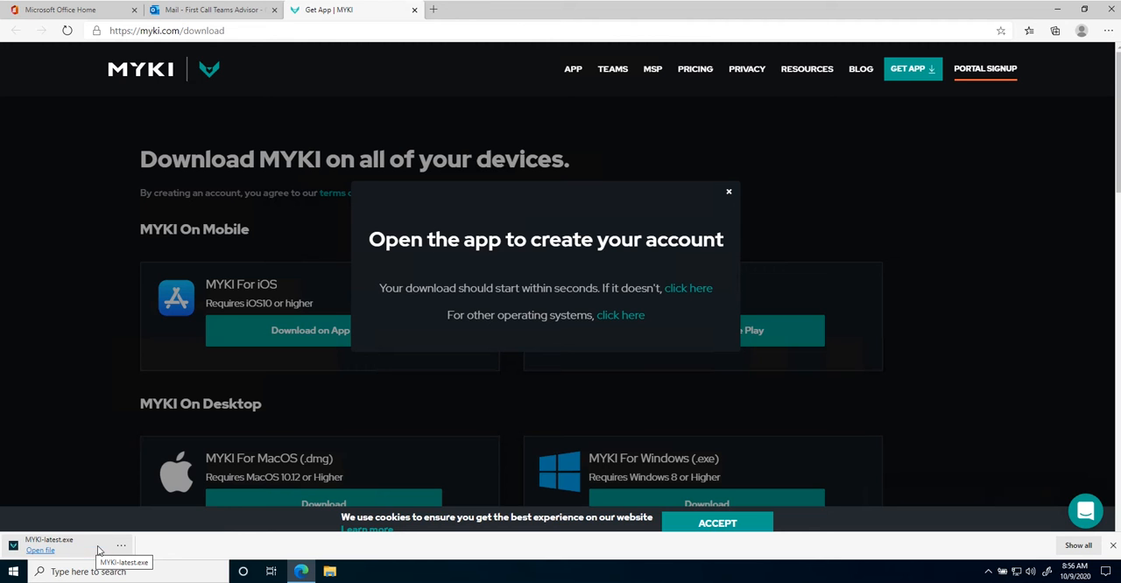
left_click(40, 552)
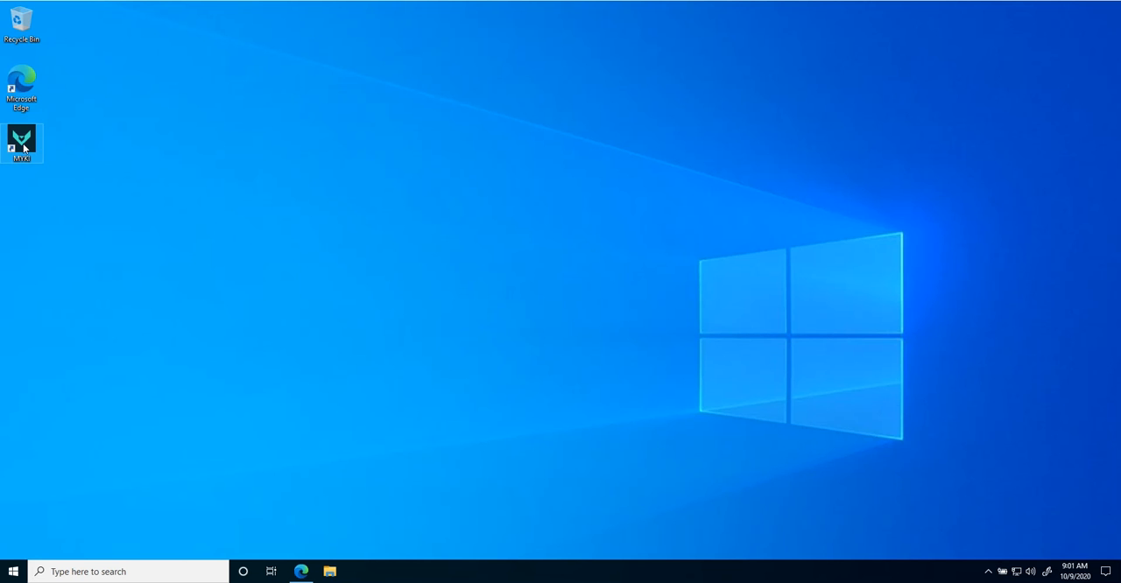
- Launch MYKI, sign up as an enterprise user with the phone number, and request the verification code
double_click(25, 144)
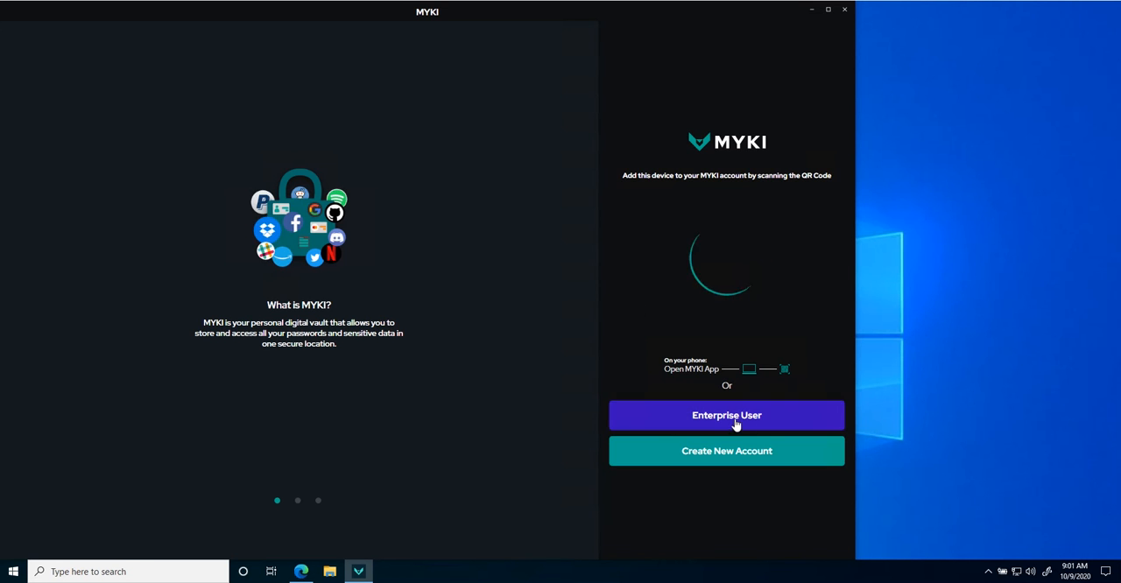
left_click(704, 425)
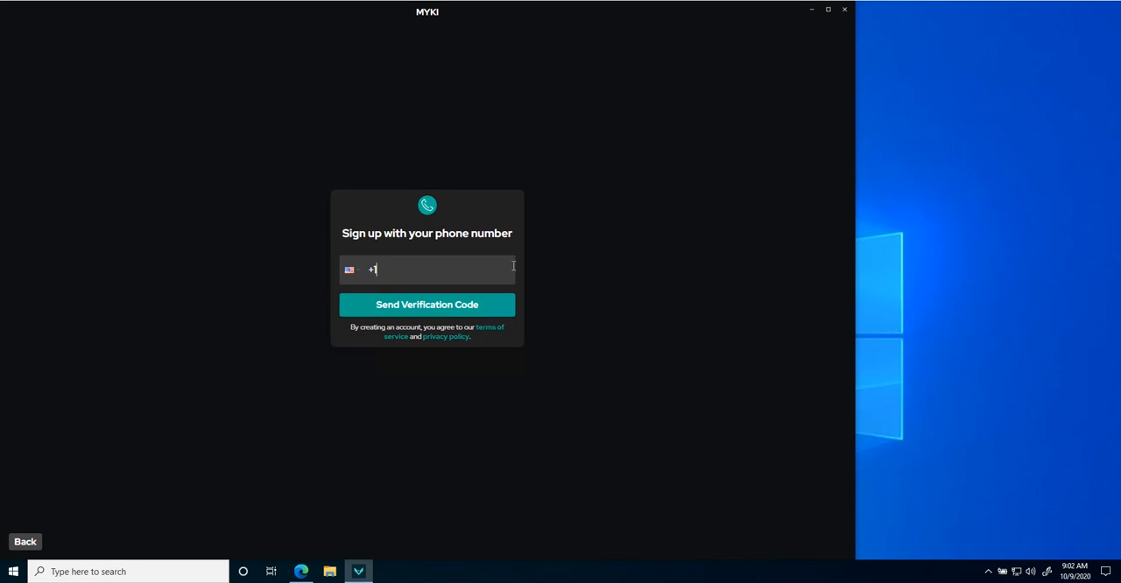
left_click(424, 305)
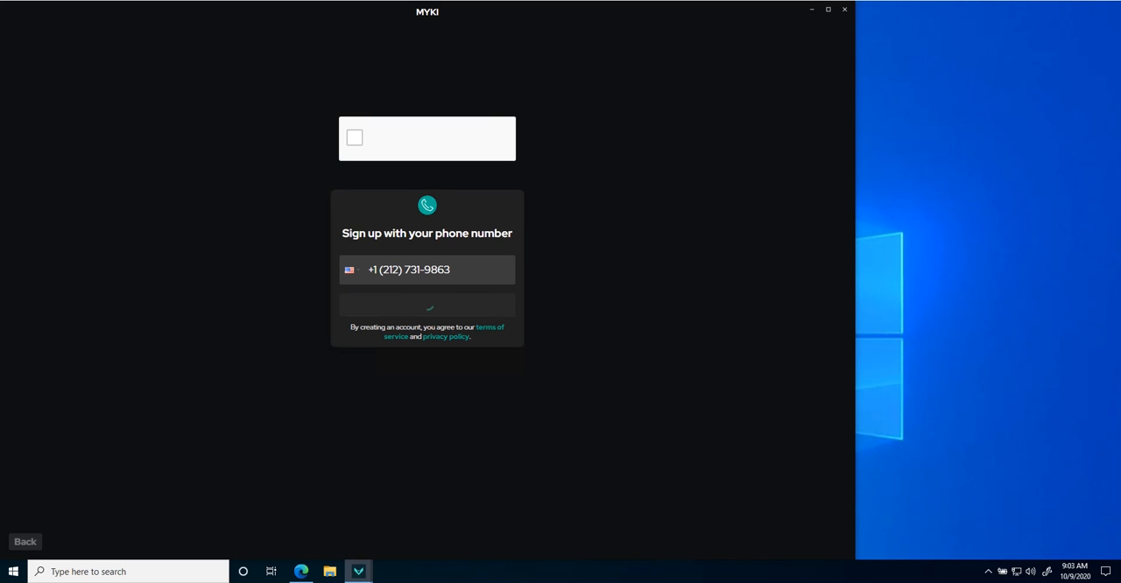
- Complete the reCAPTCHA check by selecting the images with chimneys and verifying the selection
left_click(354, 140)
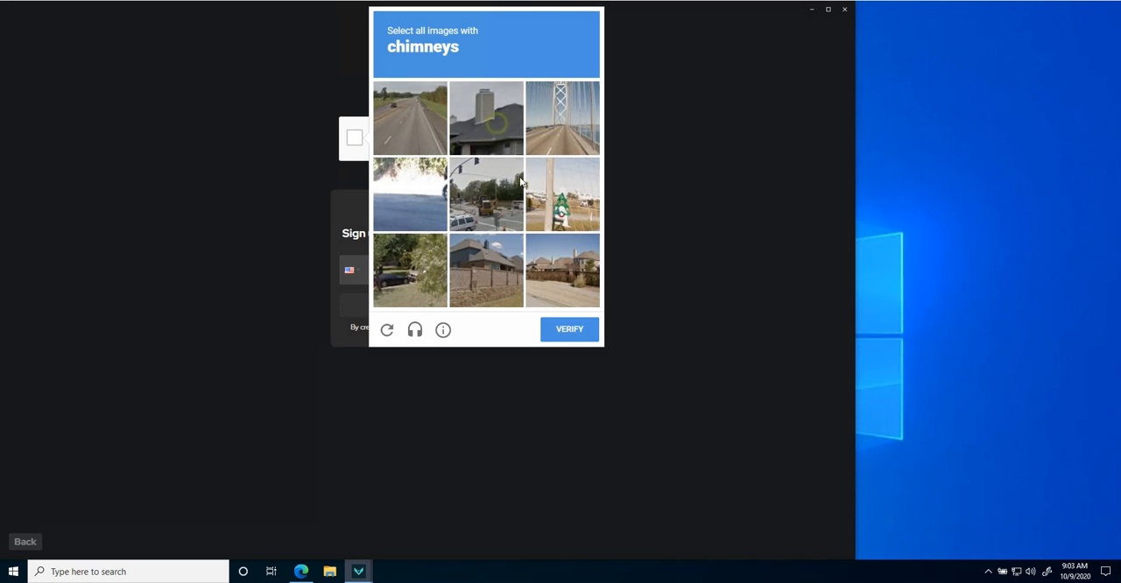
left_click(496, 127)
left_click(489, 271)
left_click(563, 272)
left_click(570, 329)
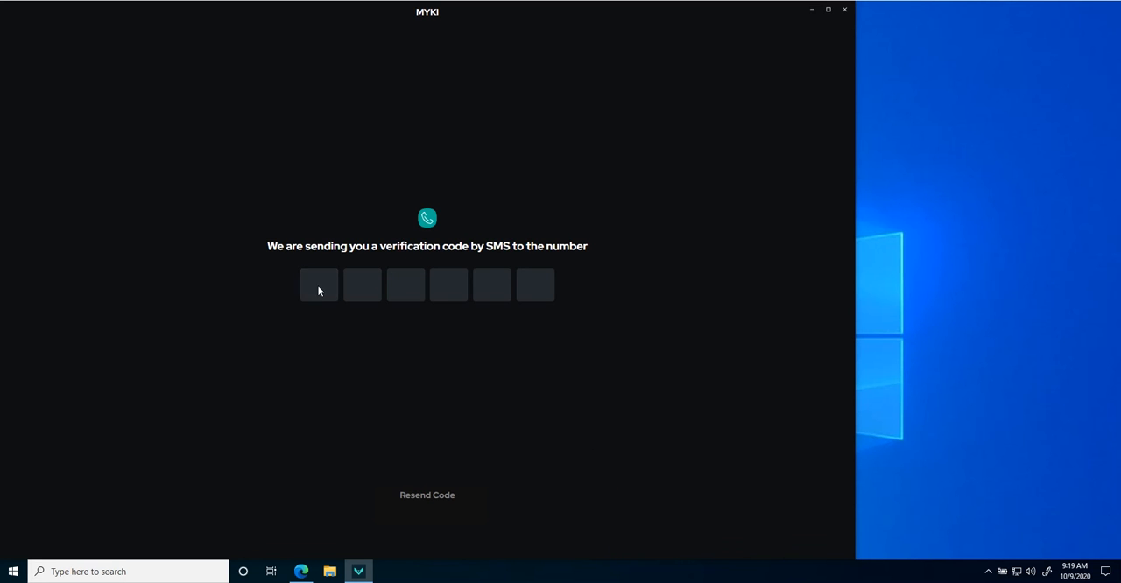
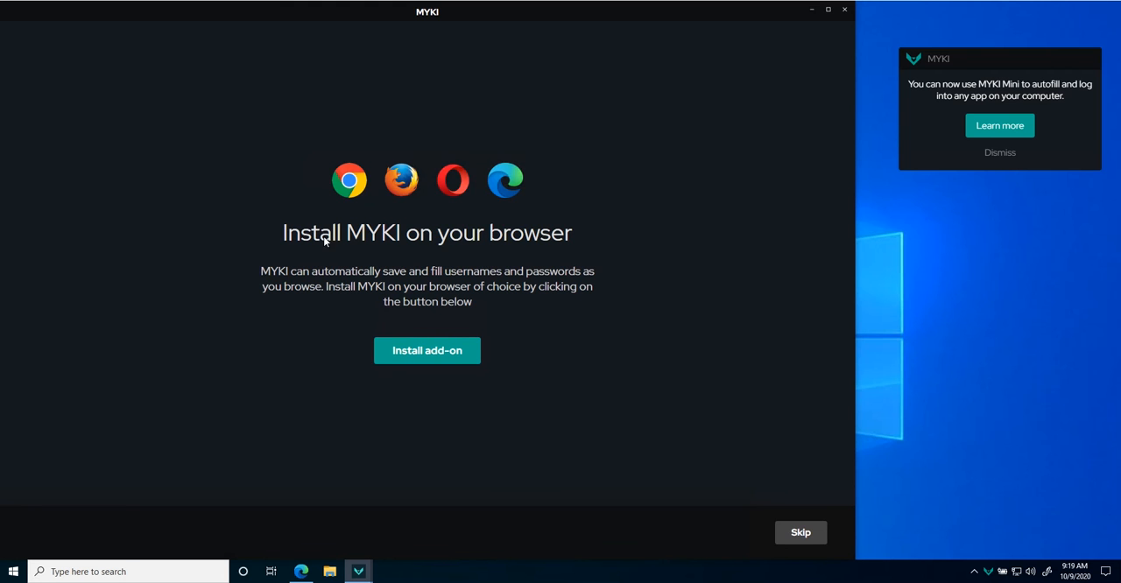
- Skip the browser add-on installation and dismiss the MYKI Mini notification
left_click(800, 532)
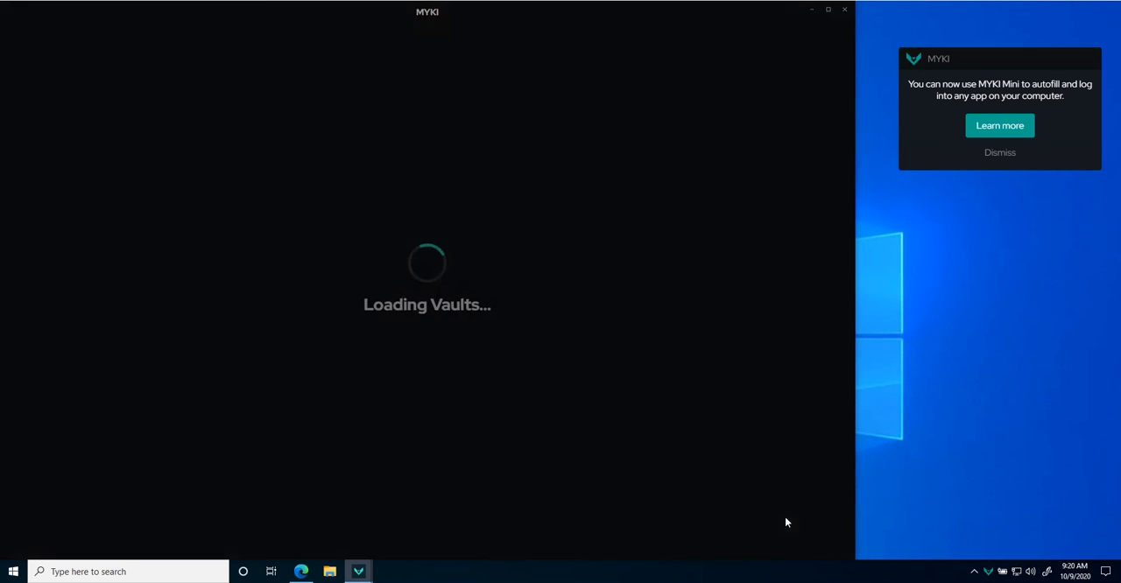
left_click(998, 152)
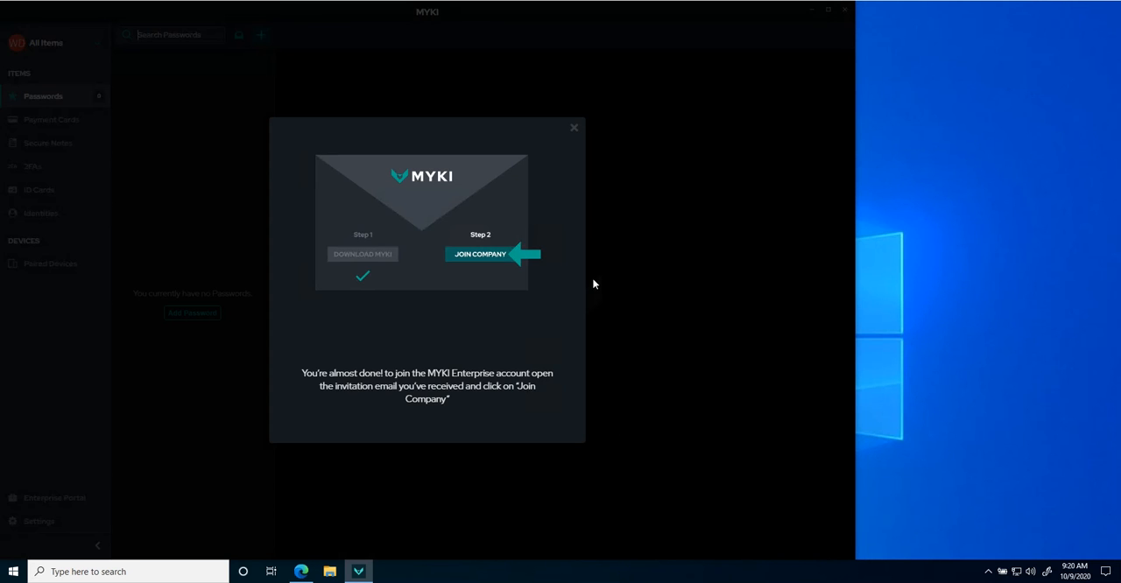
- Switch to Edge, join the team from the invitation email, allow the site to open MYKI, and close MYKI's join instructions
left_click(301, 571)
left_click(217, 11)
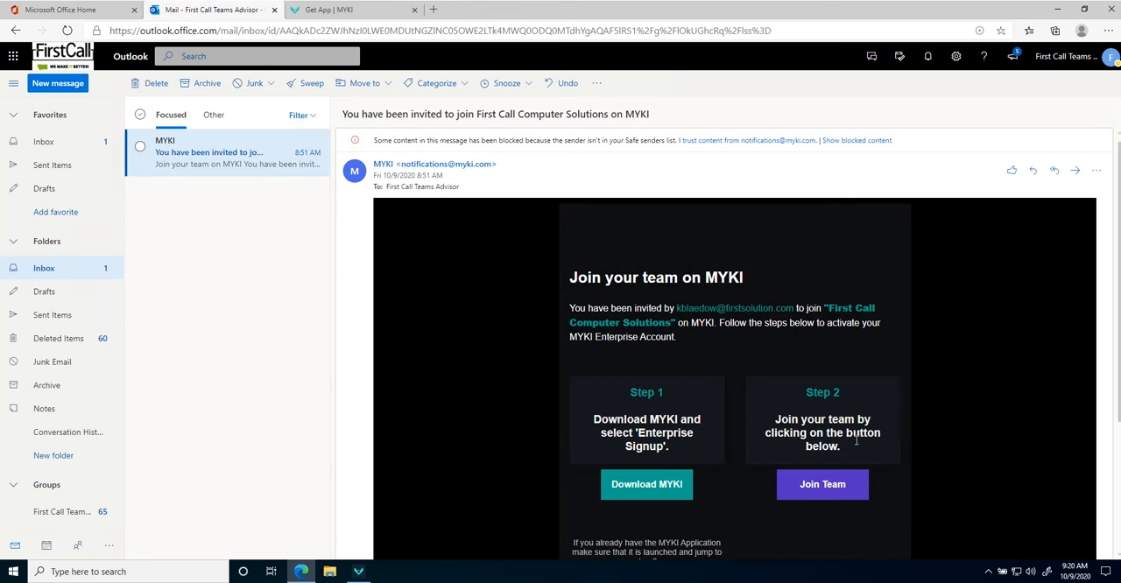
left_click(822, 490)
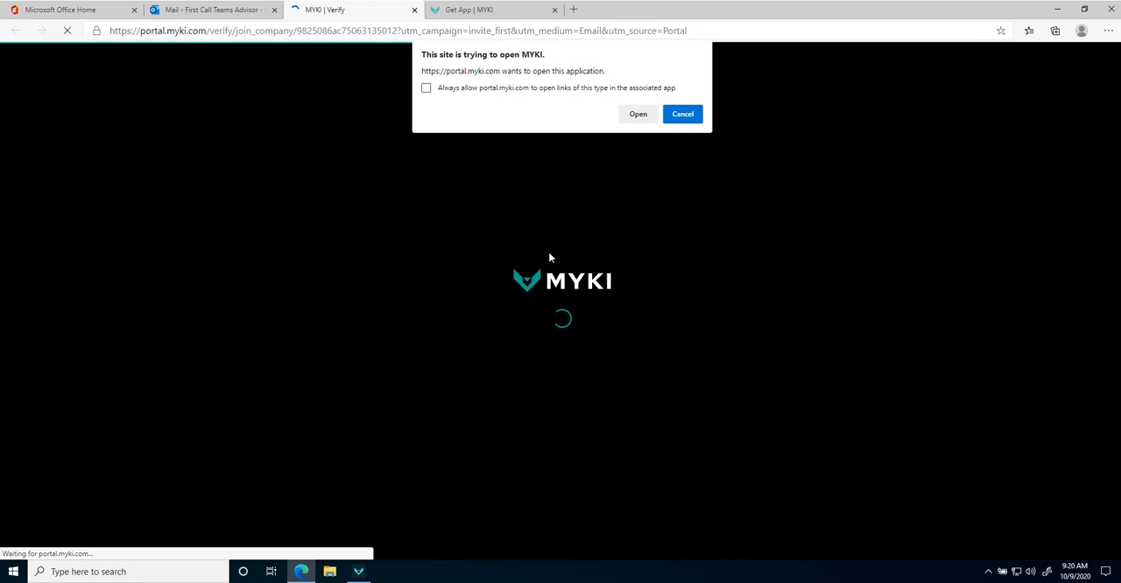
left_click(638, 117)
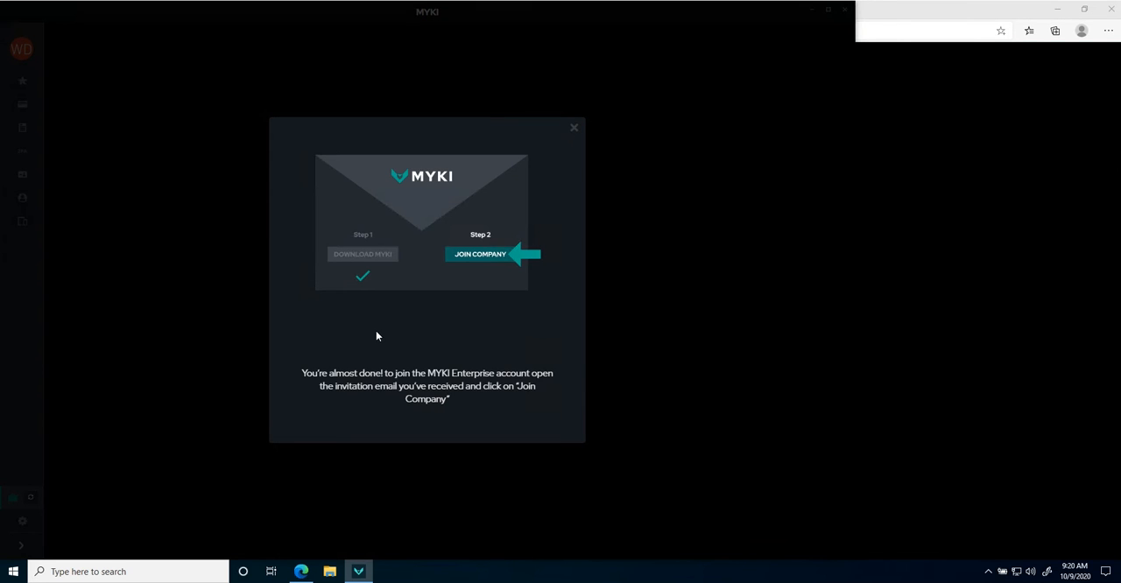
left_click(575, 129)
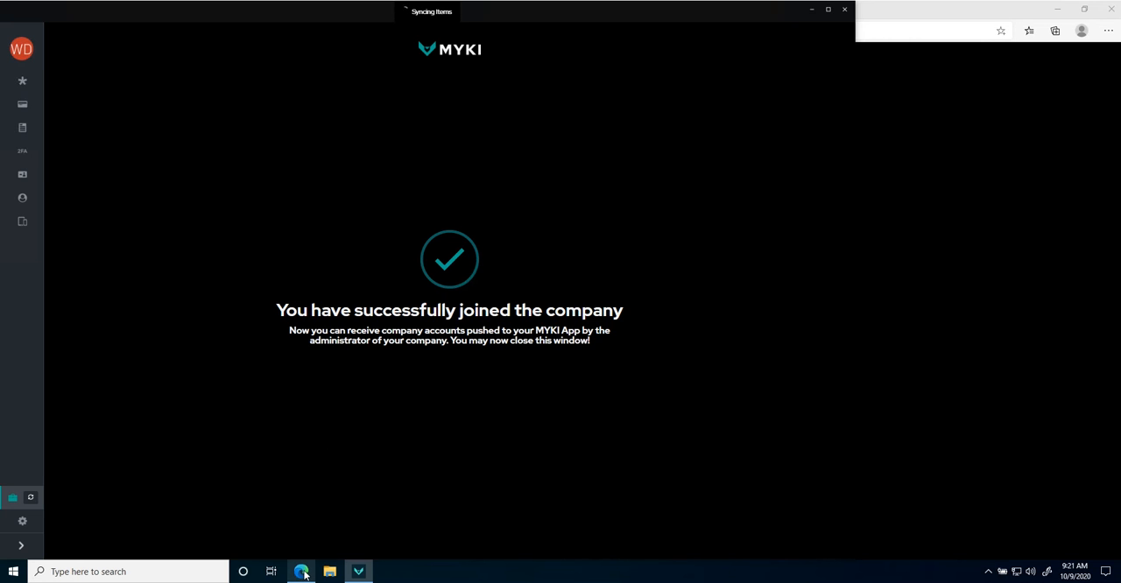
- Switch to Edge and open the MYKI for Edge extension download from the MYKI download page
mouse_move(302, 573)
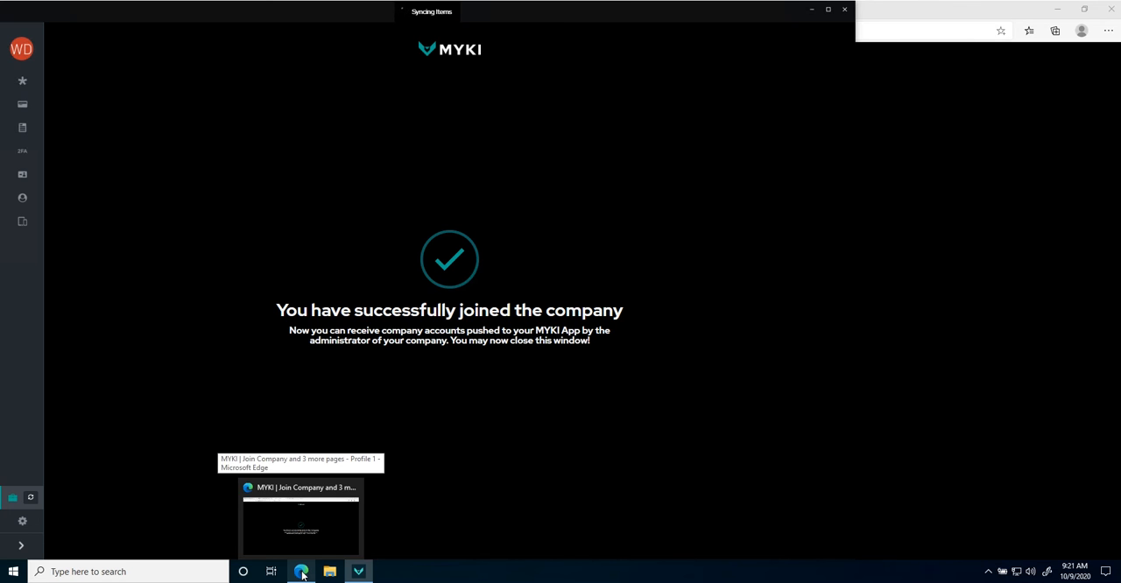
left_click(302, 572)
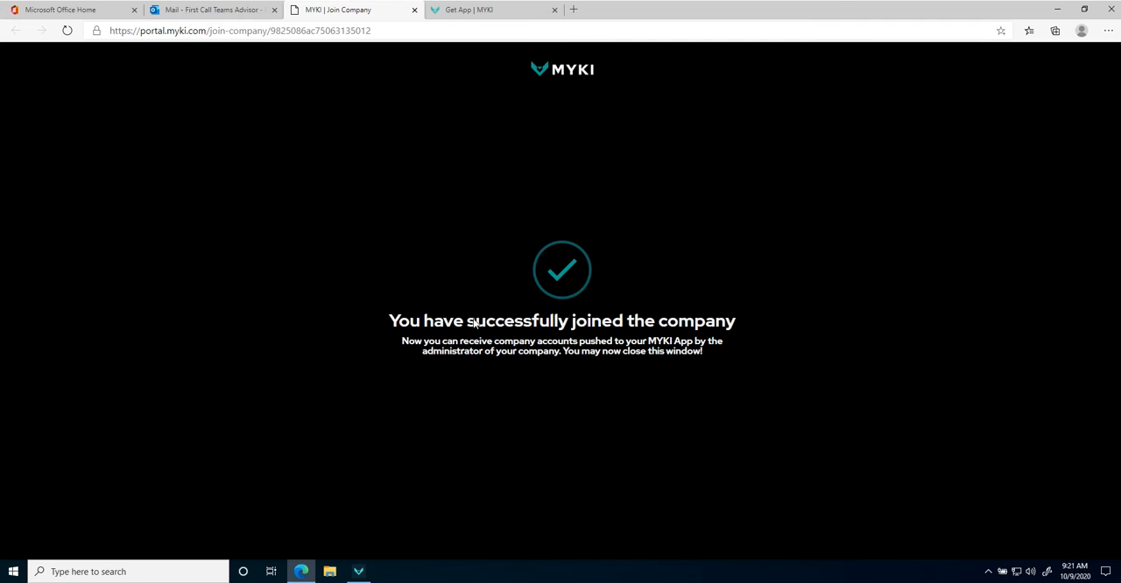
left_click(497, 13)
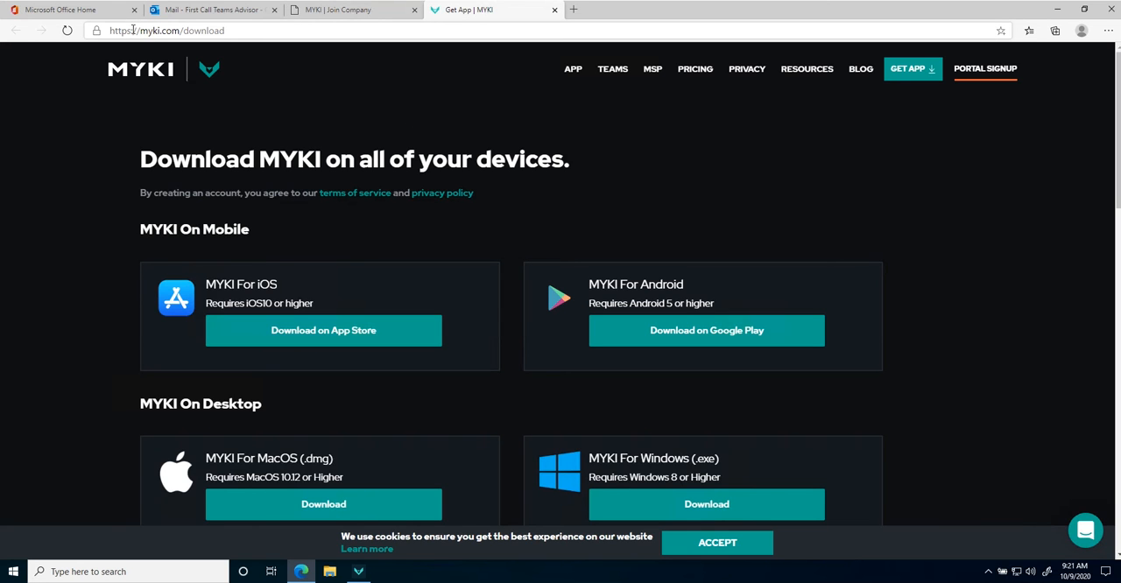
left_click(163, 32)
left_click(491, 149)
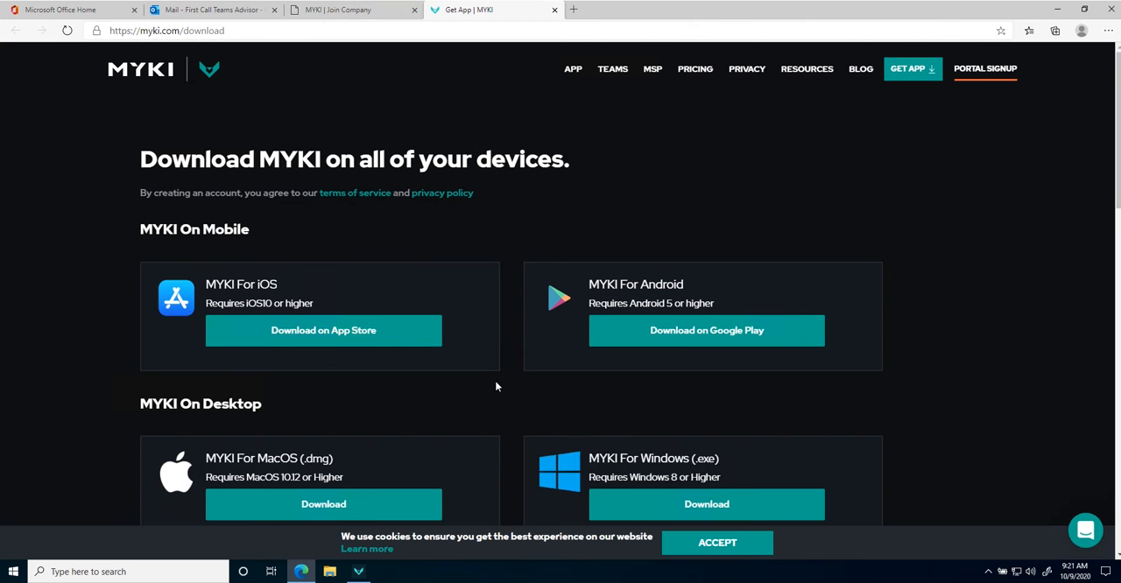
scroll(501, 382, "down", 7)
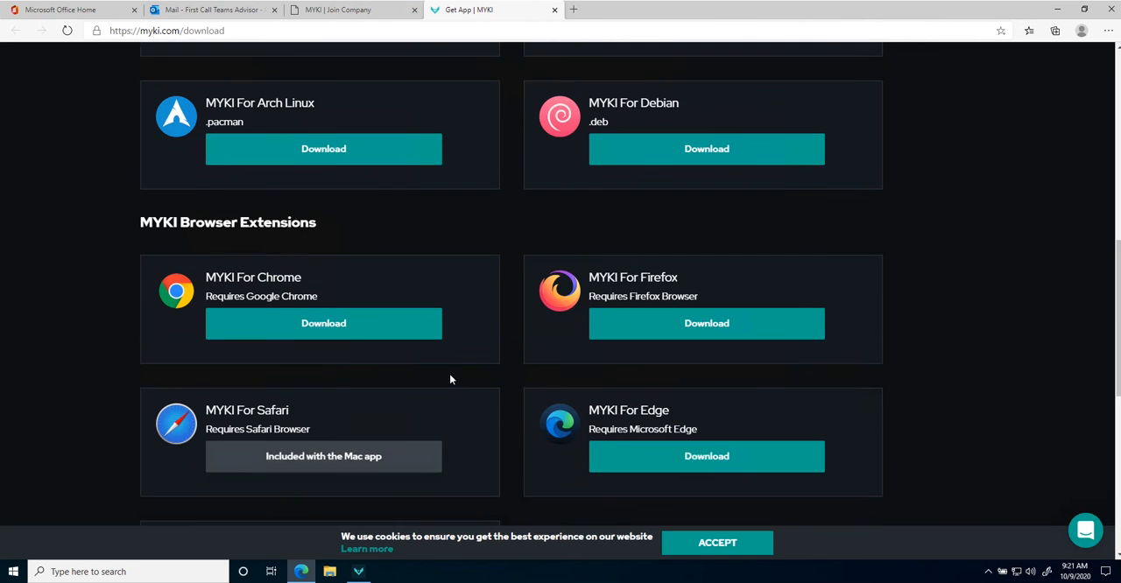
scroll(513, 314, "down", 1)
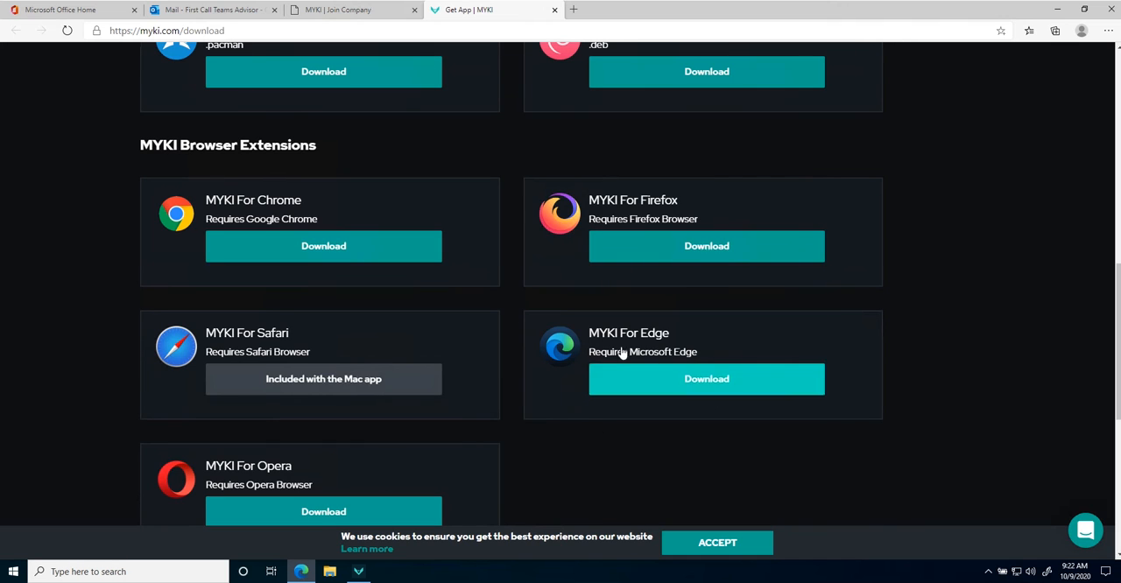
left_click(707, 386)
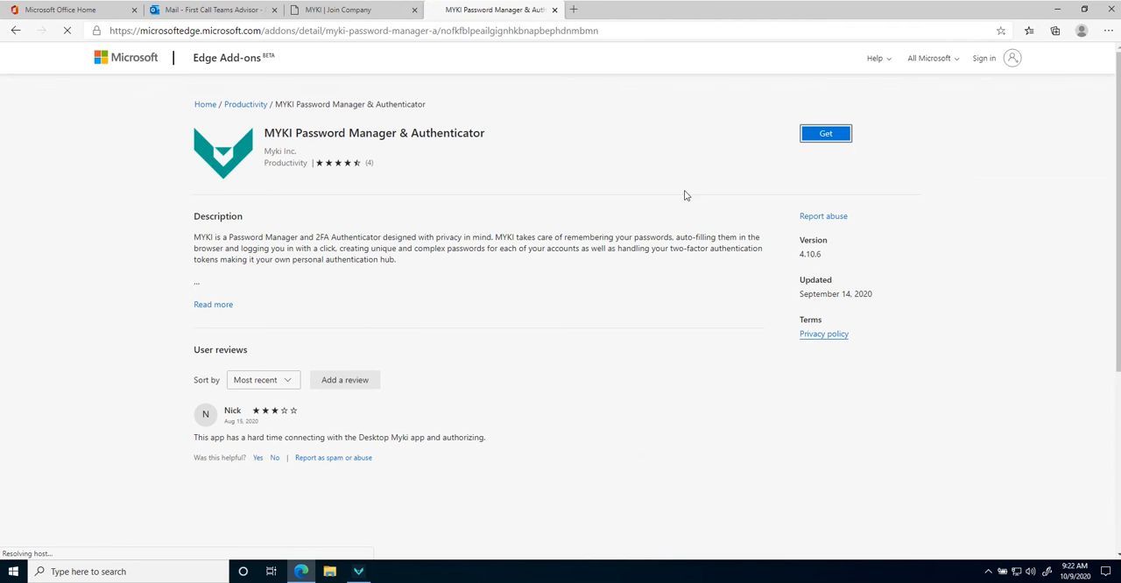
- Add the MYKI Password Manager & Authenticator extension to Edge, and open it to move past its welcome page
left_click(831, 133)
left_click(822, 133)
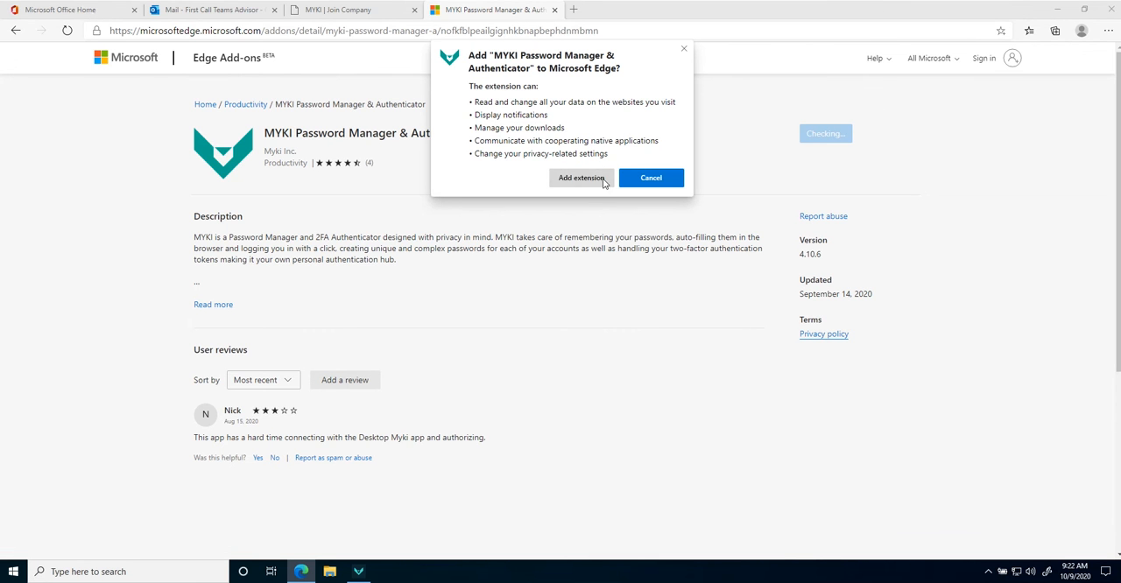
left_click(582, 179)
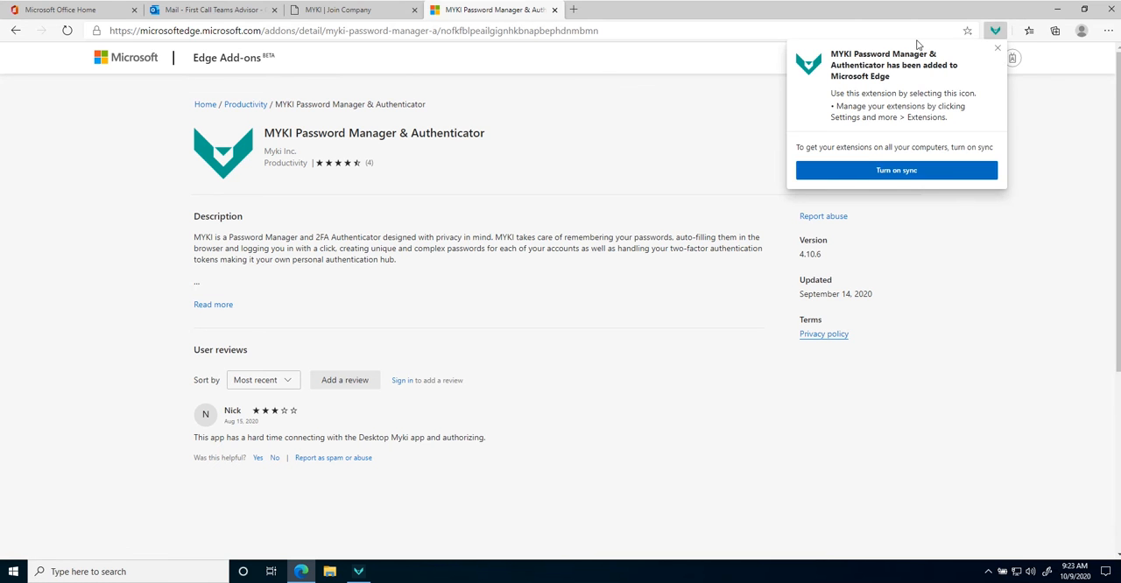
left_click(996, 31)
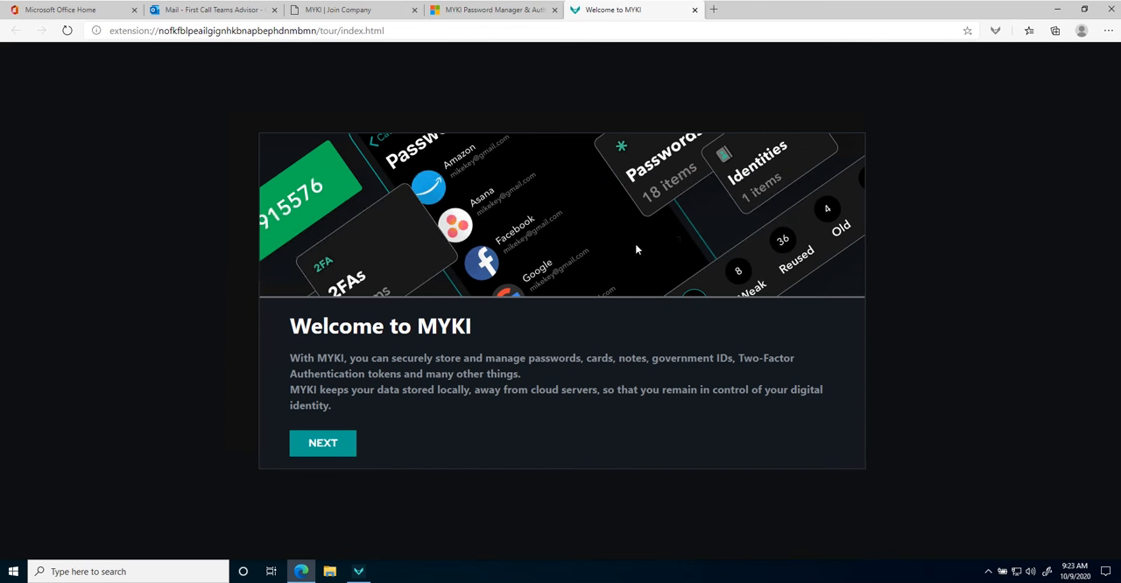
left_click(325, 452)
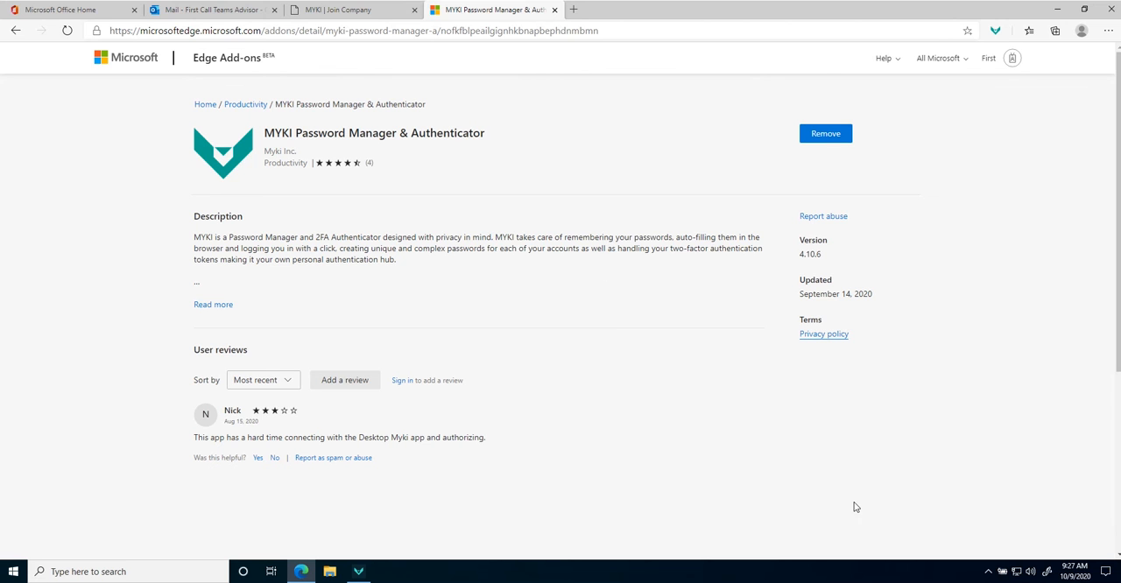
- Open the OneDrive setup from the system's hidden background apps and submit the work account's email address
left_click(989, 572)
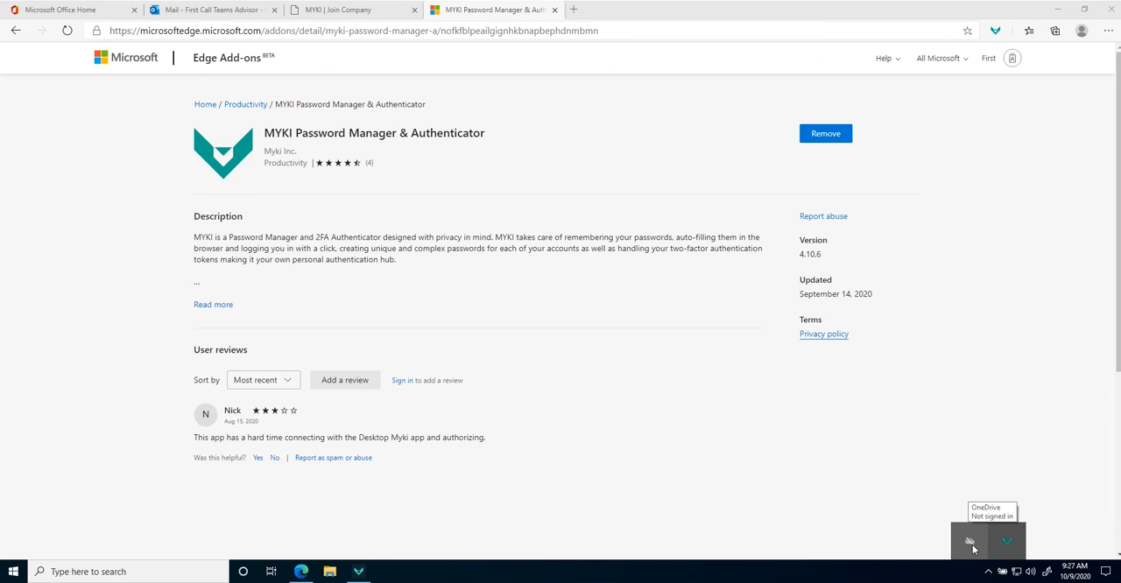
left_click(969, 543)
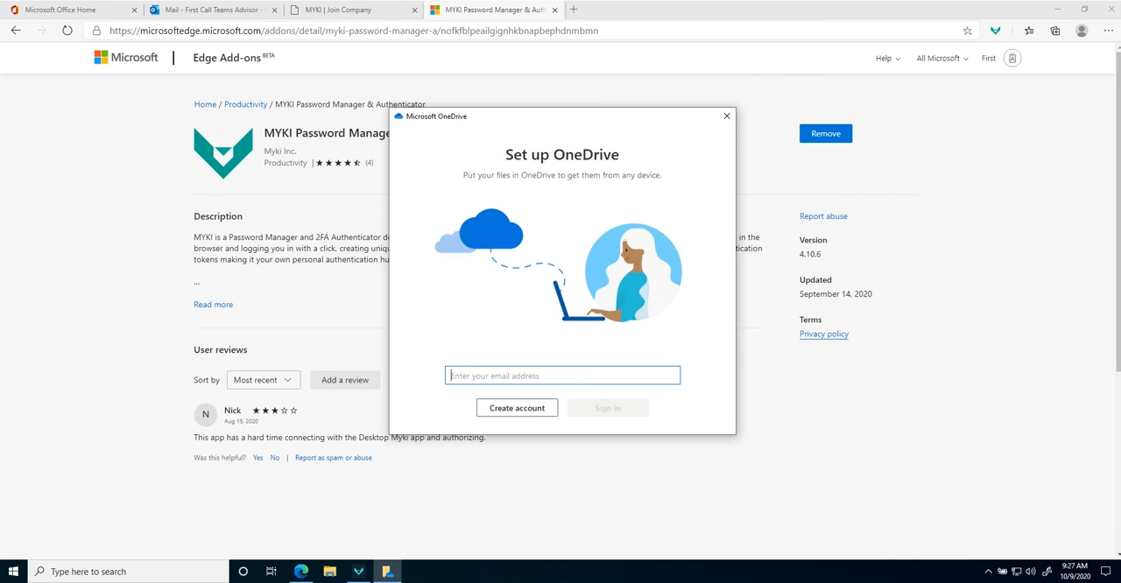
left_click(473, 377)
key("ctrl+v")
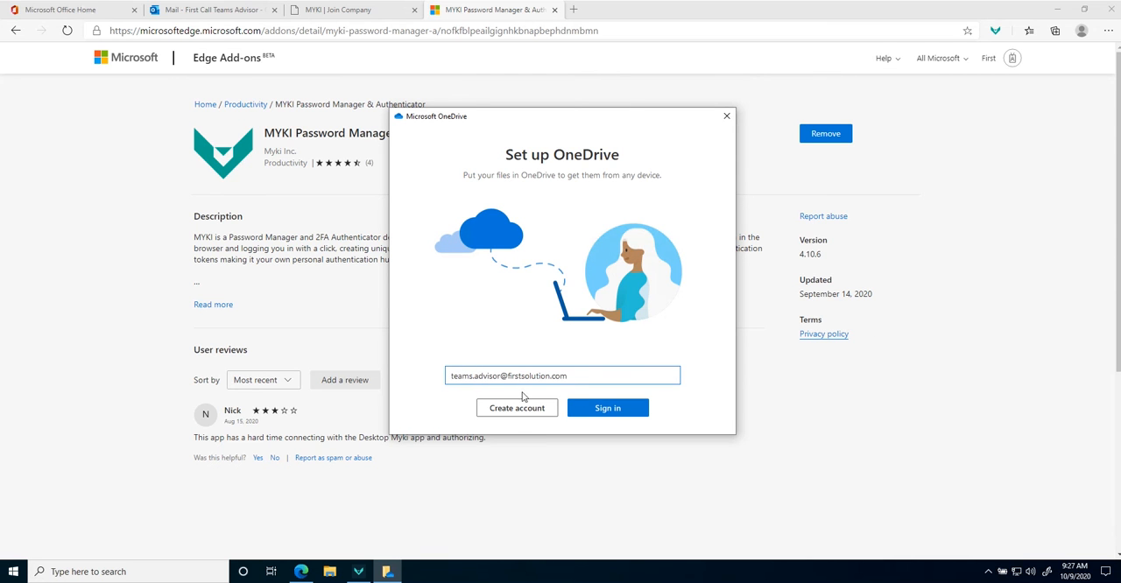
left_click(609, 410)
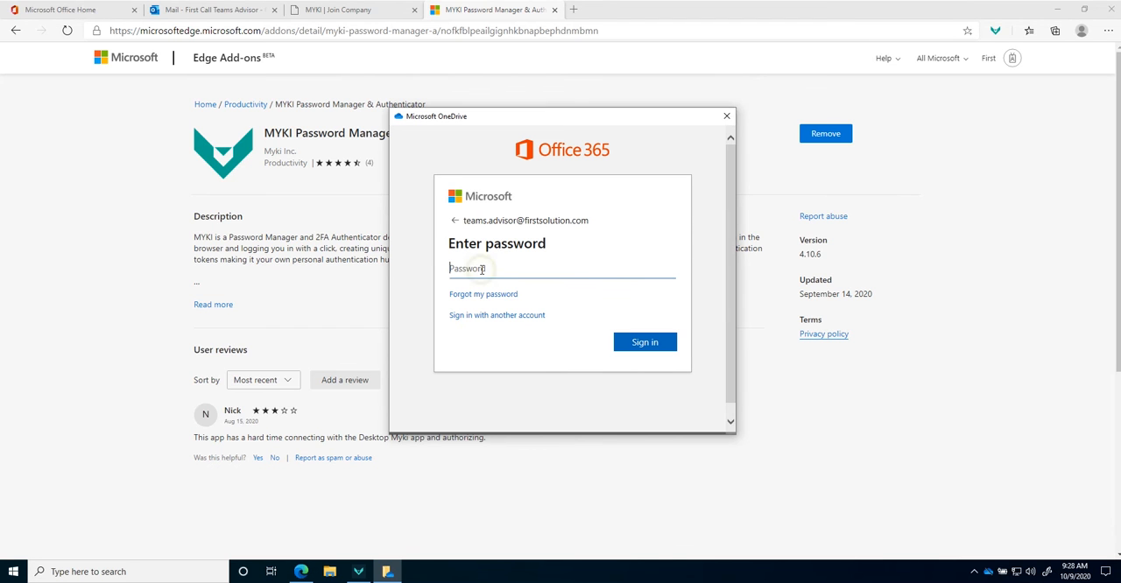
- Sign in to OneDrive with the account password and verify with the authenticator app's code
key("ctrl+v")
left_click(656, 346)
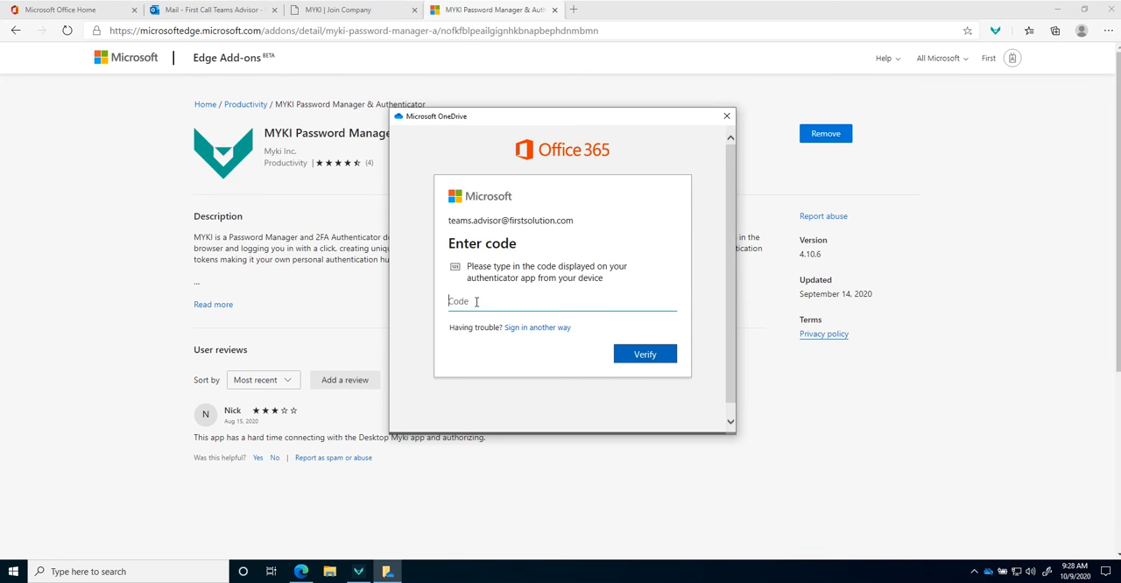
key("Return")
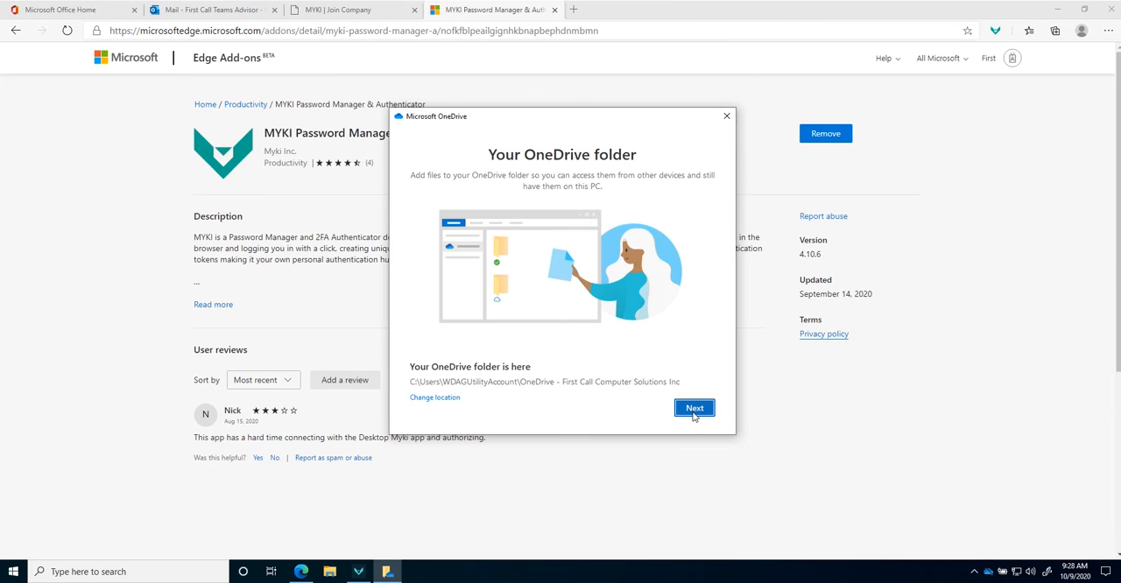
- Finish the OneDrive setup with the default folder location, postpone the mobile app, and open the OneDrive - First Call Computer Solutions Inc folder
left_click(693, 410)
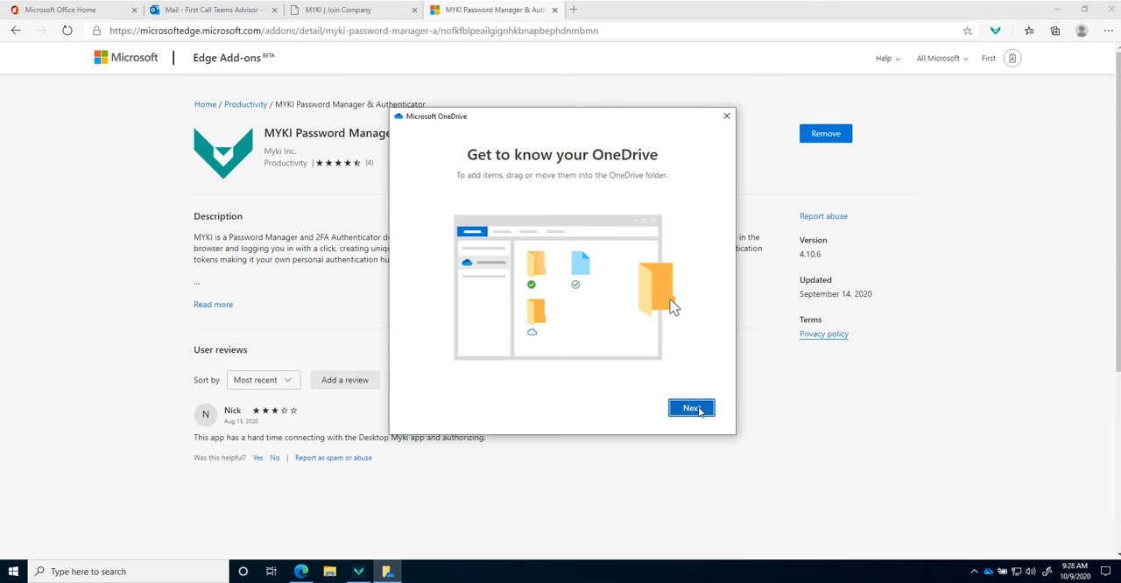
left_click(698, 409)
left_click(698, 409)
left_click(698, 409)
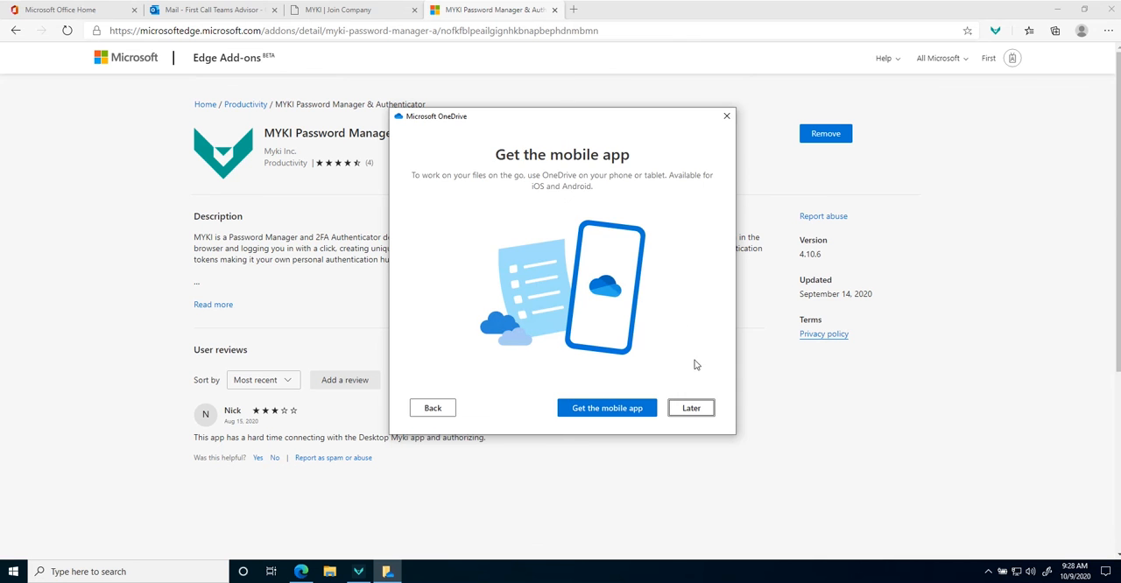
left_click(692, 410)
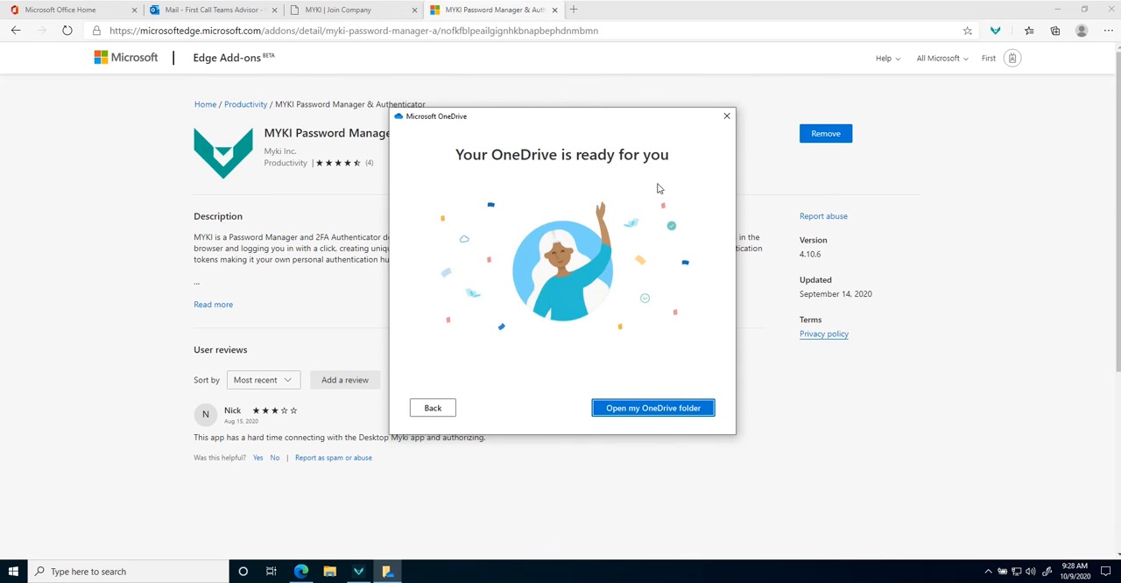
left_click(649, 408)
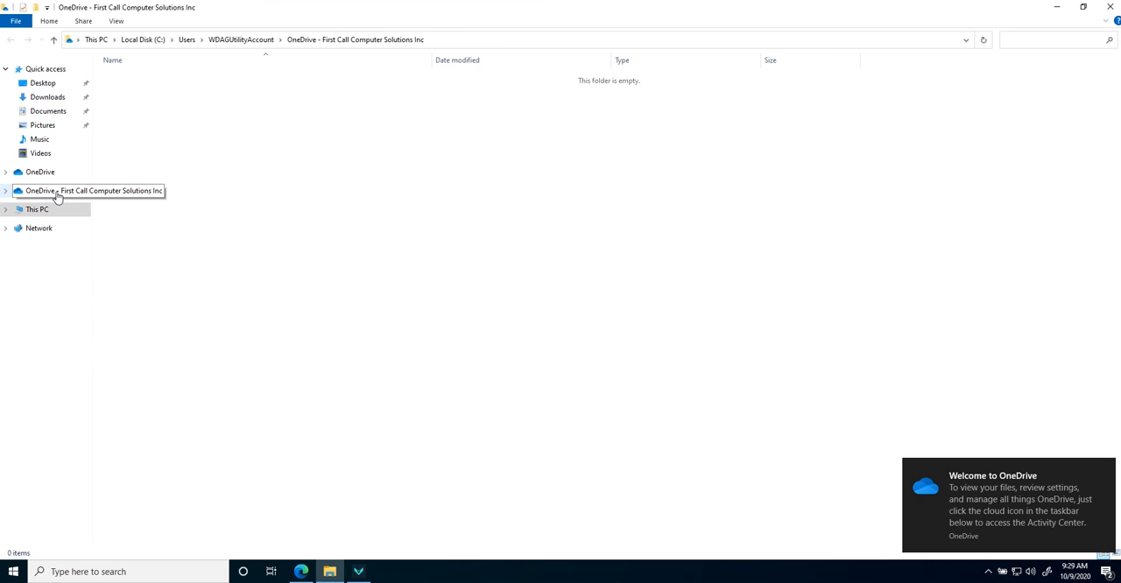
left_click(35, 192)
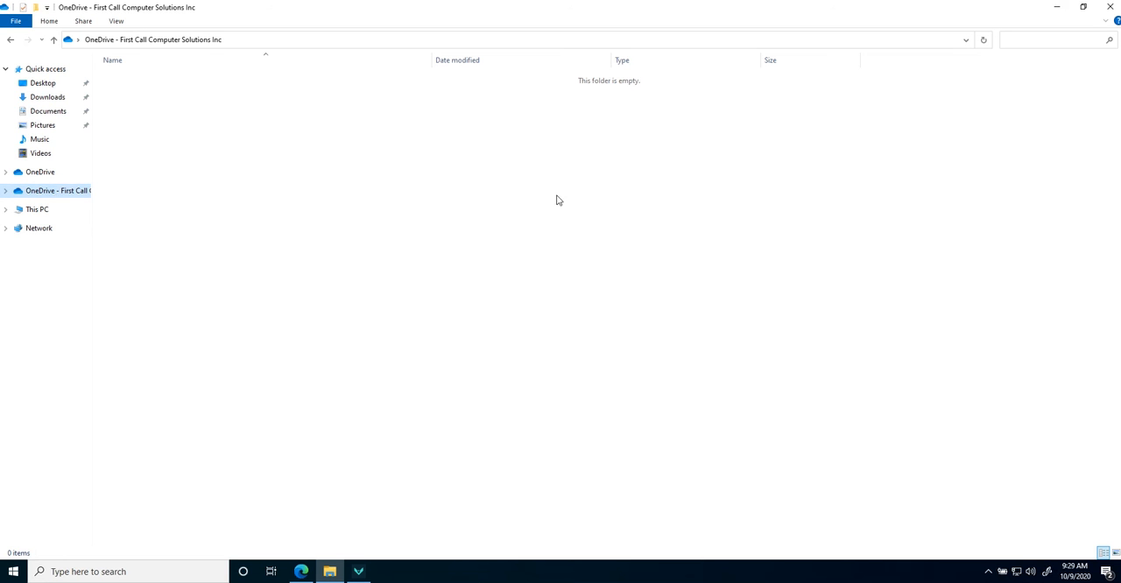
- Switch to the MYKI app and set its backup path to the OneDrive - First Call Computer Solutions Inc folder
left_click(358, 571)
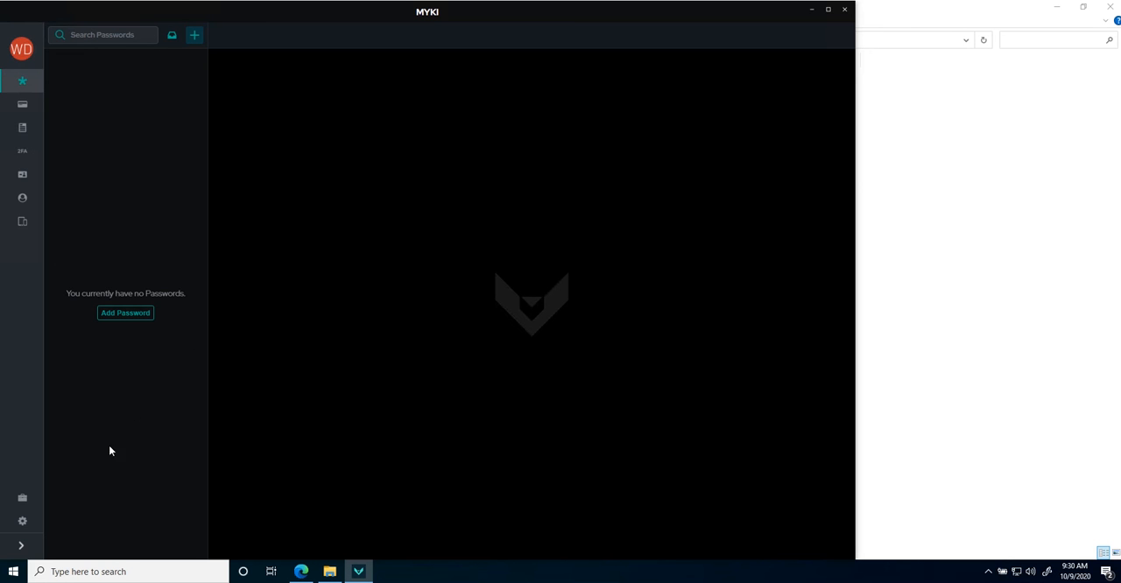
left_click(23, 524)
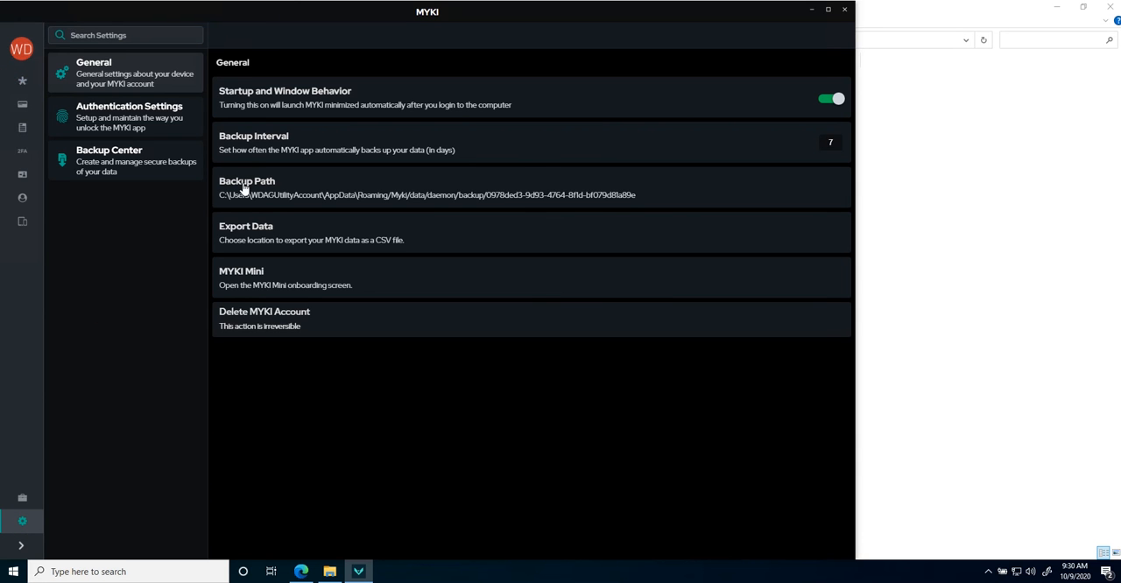
left_click(298, 186)
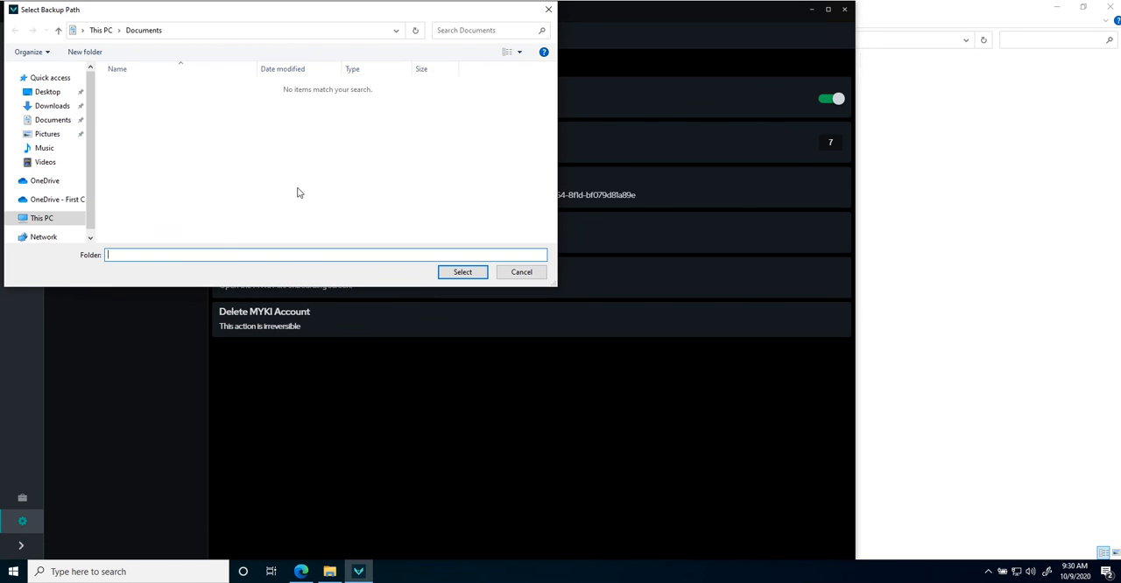
left_click(41, 200)
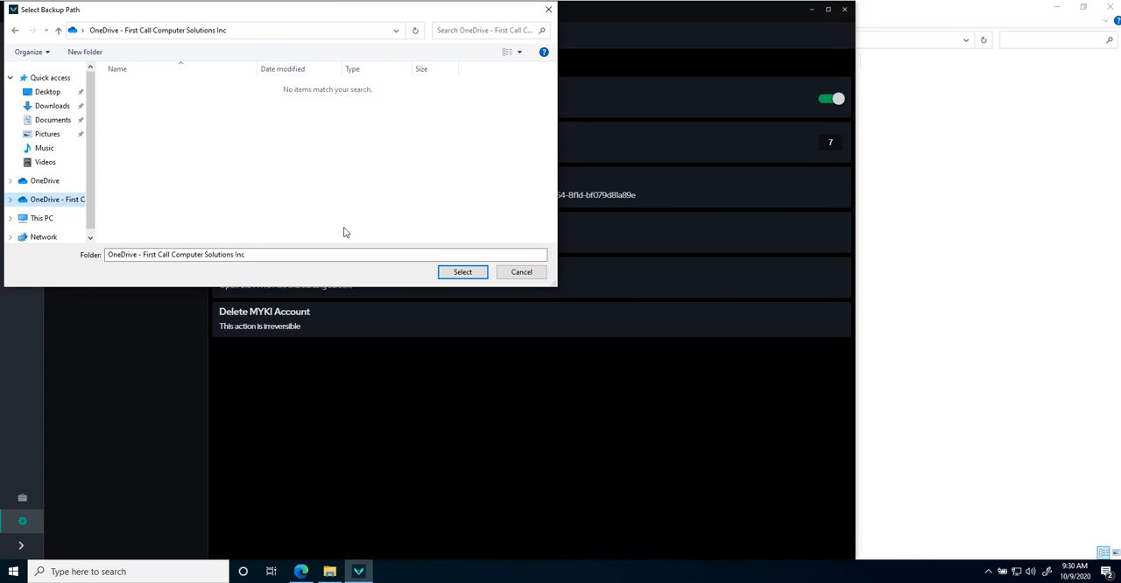
left_click(462, 272)
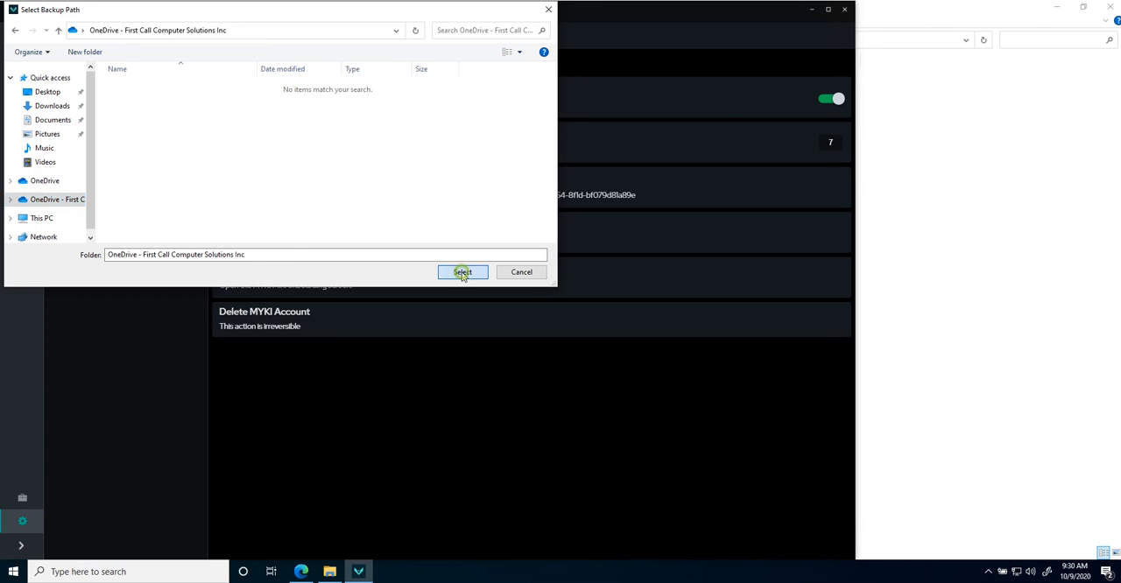